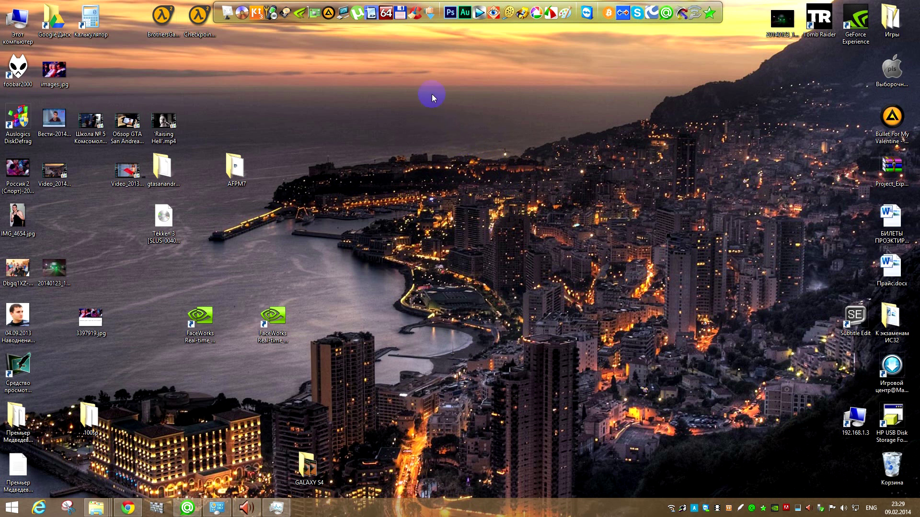
- Launch Total Commander and show the contents of drive E: in its first file pane
left_click(400, 16)
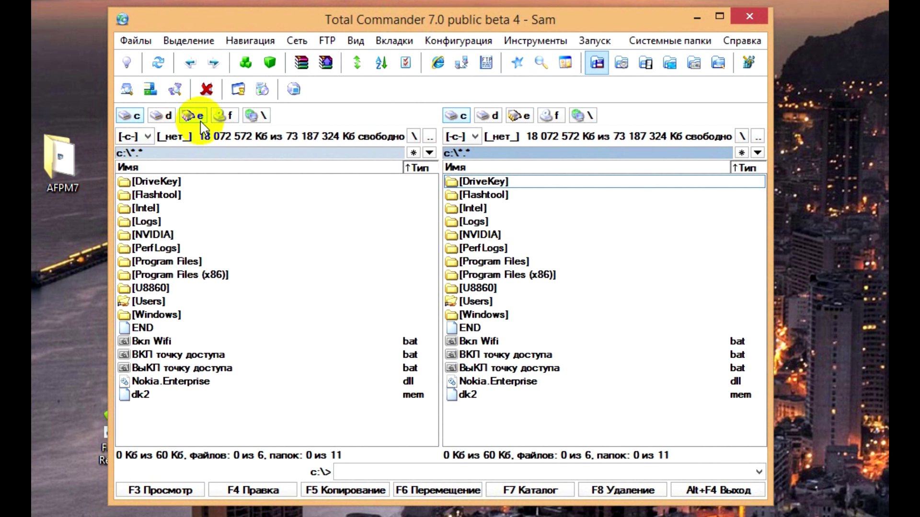
left_click(201, 123)
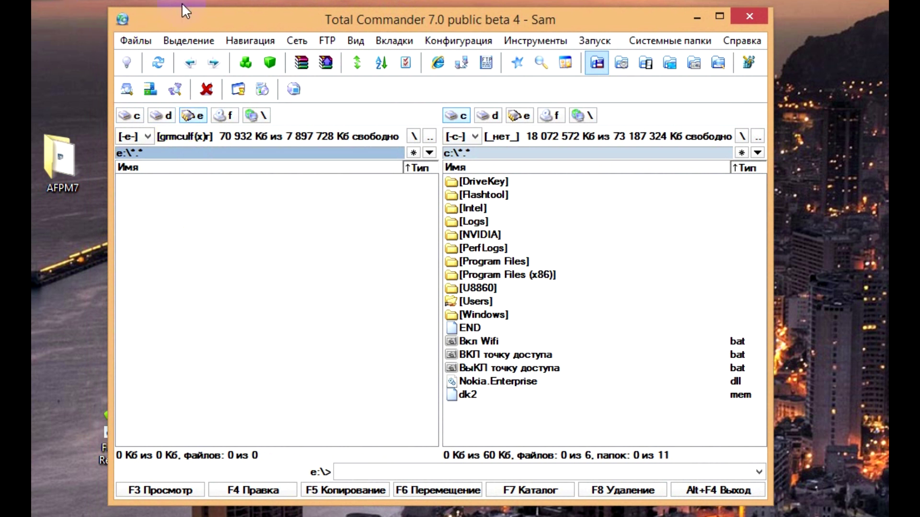
left_click_drag(186, 11, 309, 51)
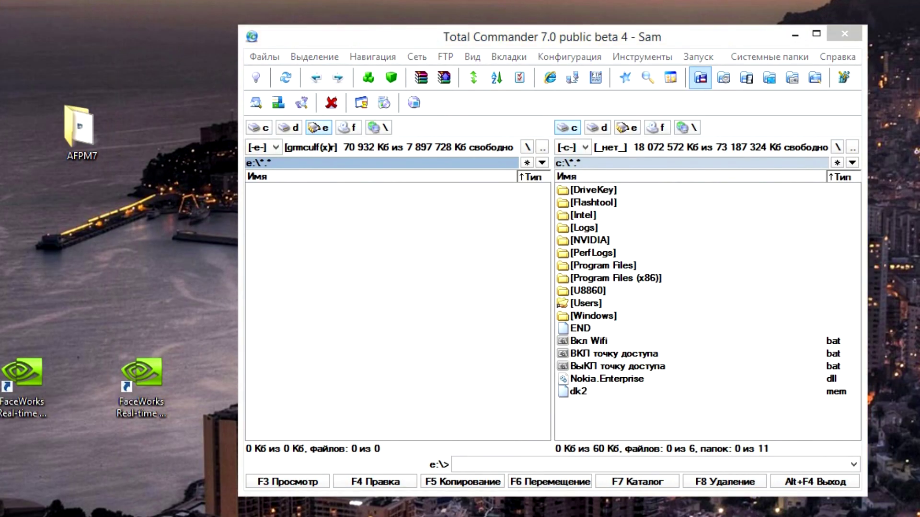
- Switch to File Explorer, check the free and total space of GRMCULF(X)R (E:), and open that drive
key("super+e")
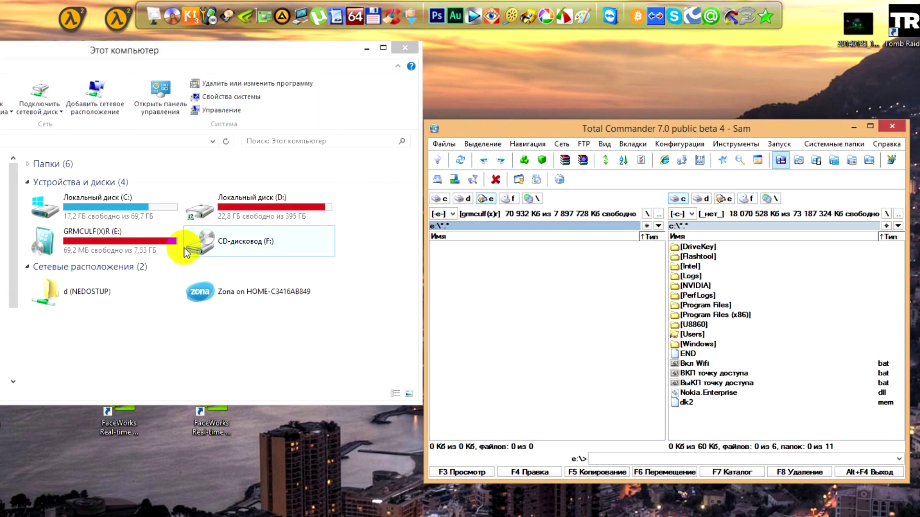
left_click(136, 193)
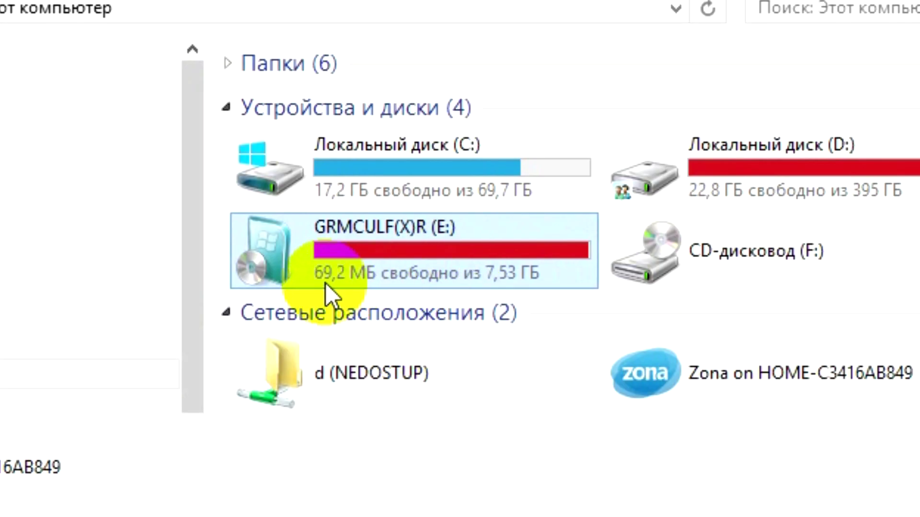
mouse_move(326, 283)
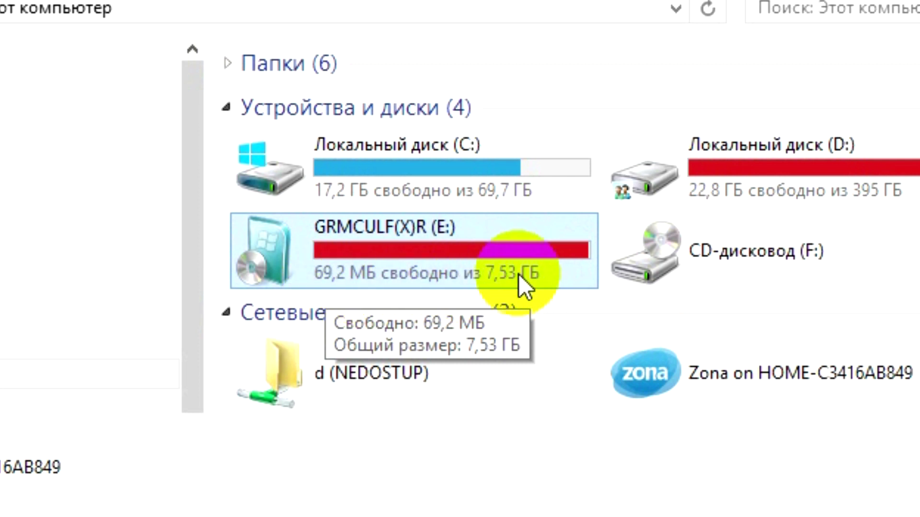
left_click(409, 246)
double_click(410, 246)
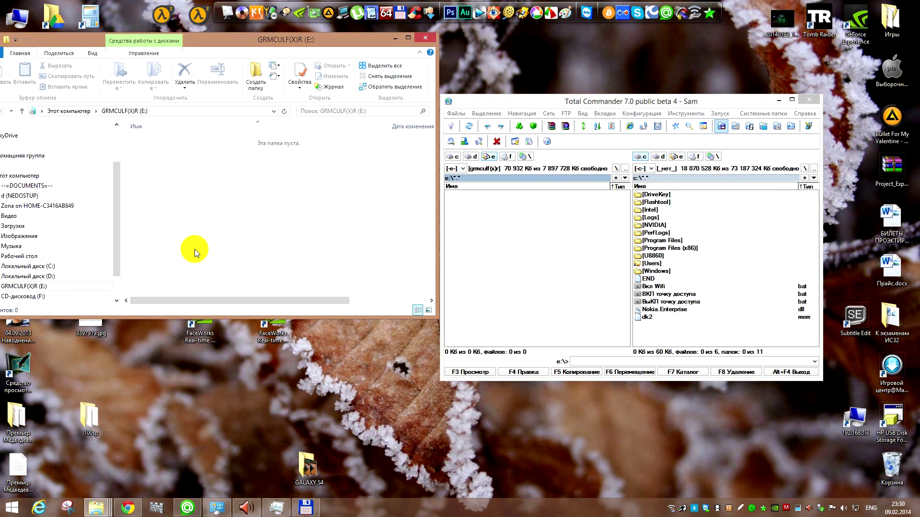
left_click_drag(121, 190, 88, 187)
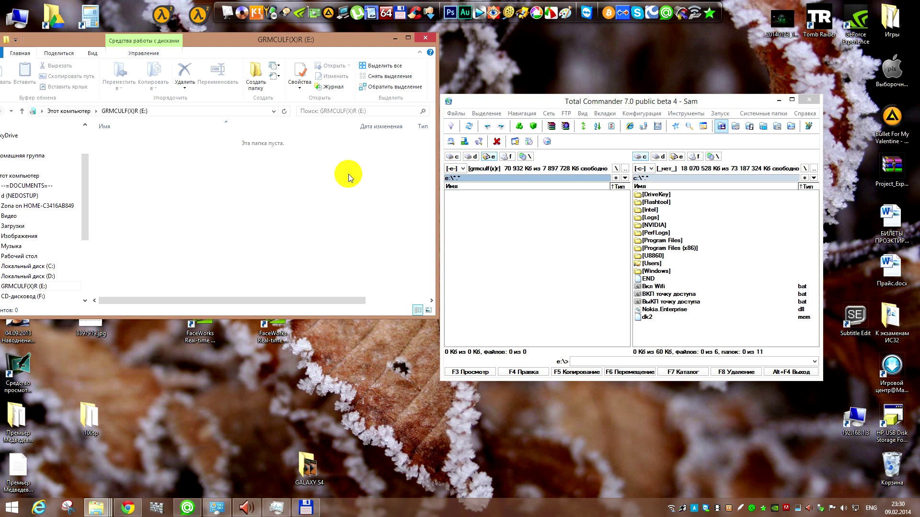
- Return to Total Commander and turn on the display of hidden elements
left_click_drag(477, 99, 486, 59)
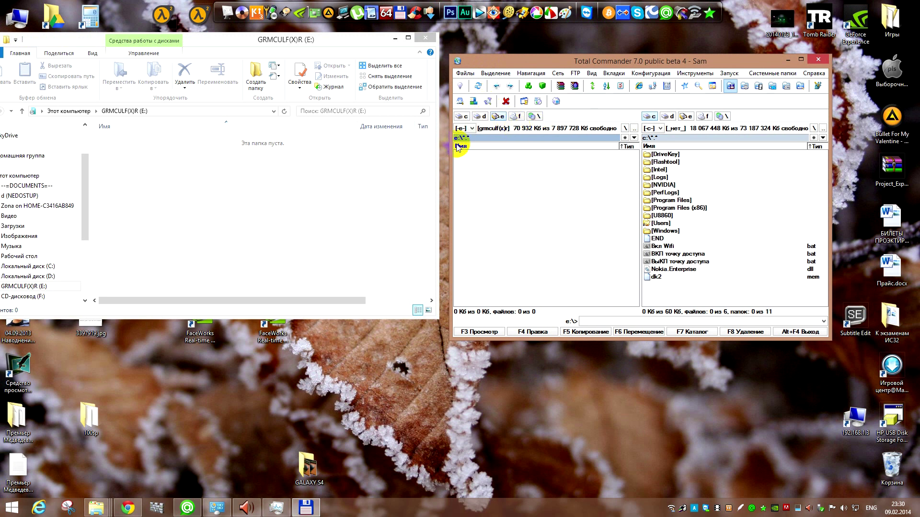
mouse_move(537, 66)
left_mouse_down()
mouse_move(496, 90)
mouse_move(565, 82)
mouse_move(530, 82)
left_mouse_up()
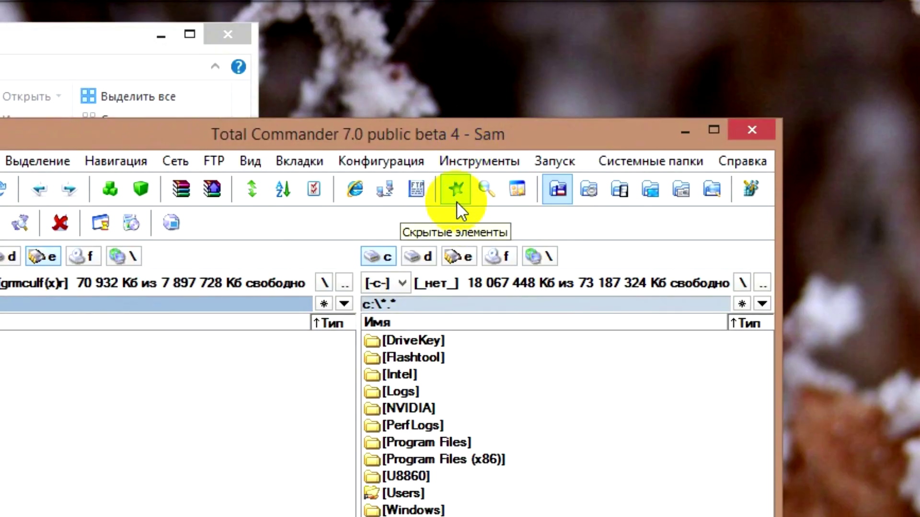
left_click(456, 199)
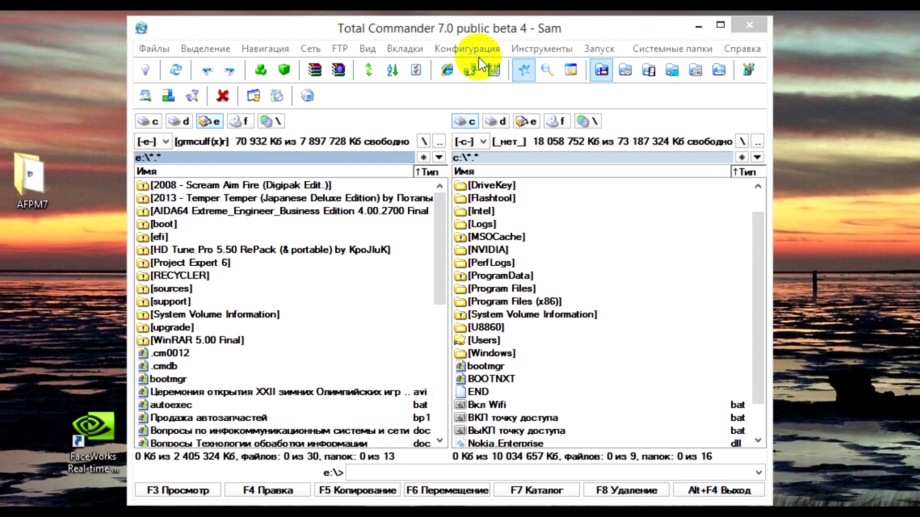
- Review the panel content settings for showing hidden and system files, and close the settings
left_click(479, 49)
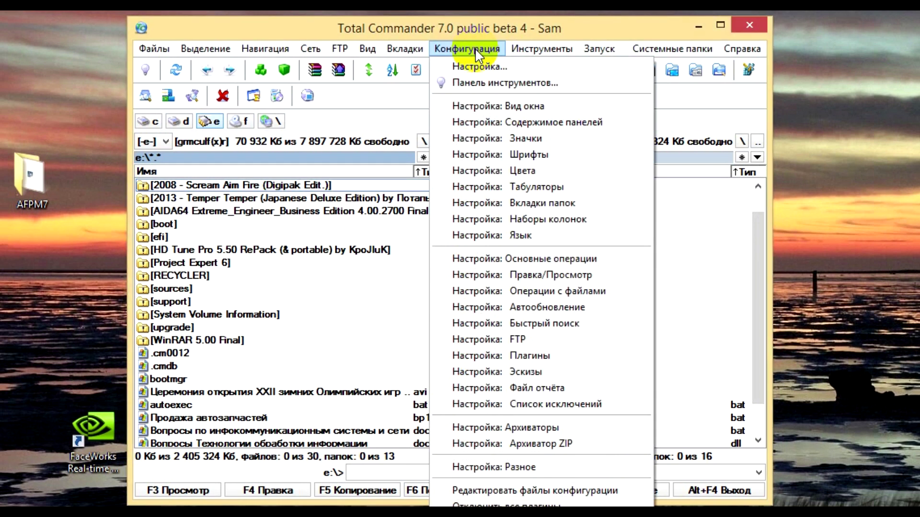
left_click(492, 68)
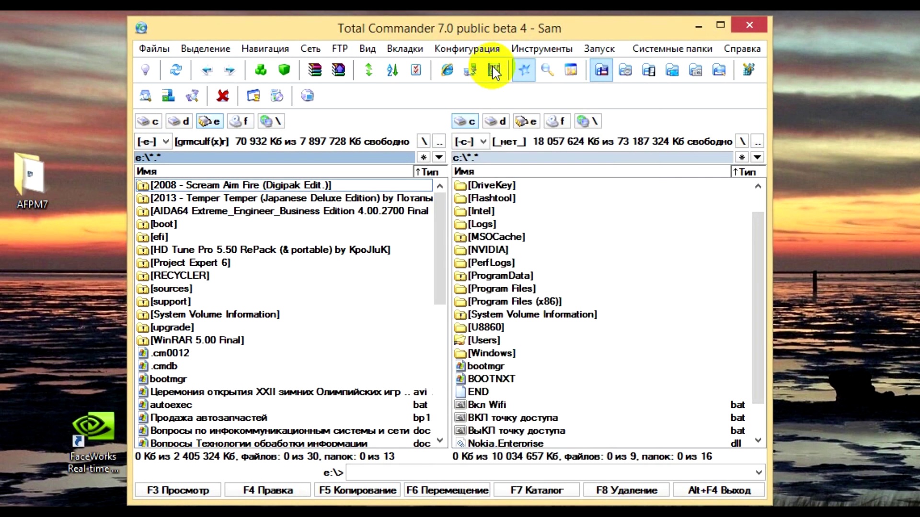
left_click(288, 96)
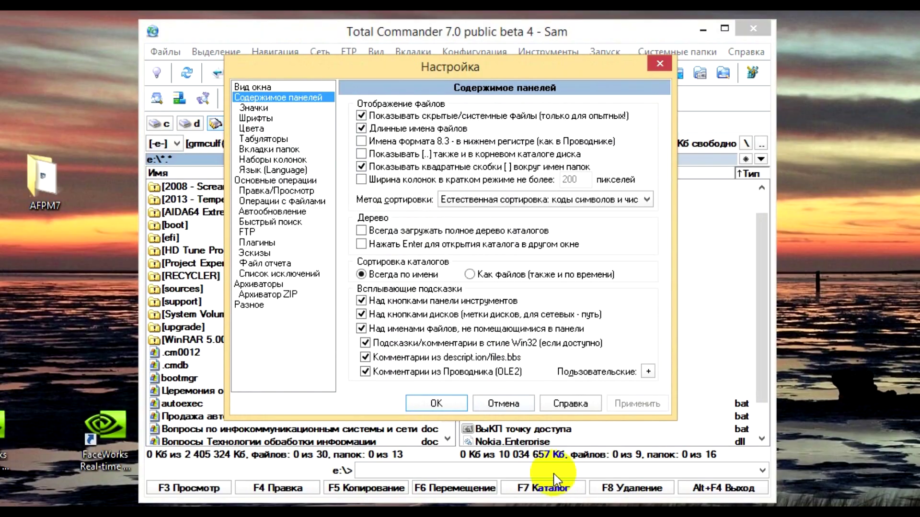
left_click(461, 411)
left_click(530, 389)
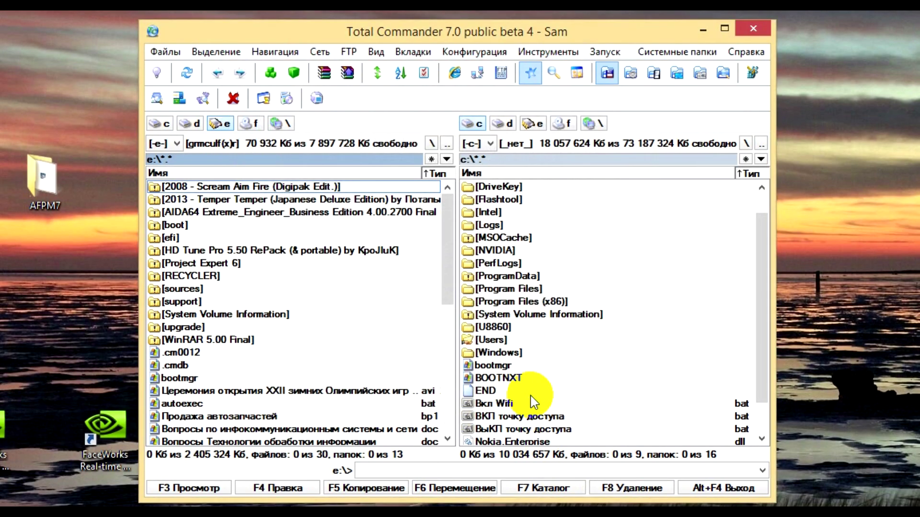
- Examine the hidden folders and files listed in the root of drive E:
left_click(192, 199)
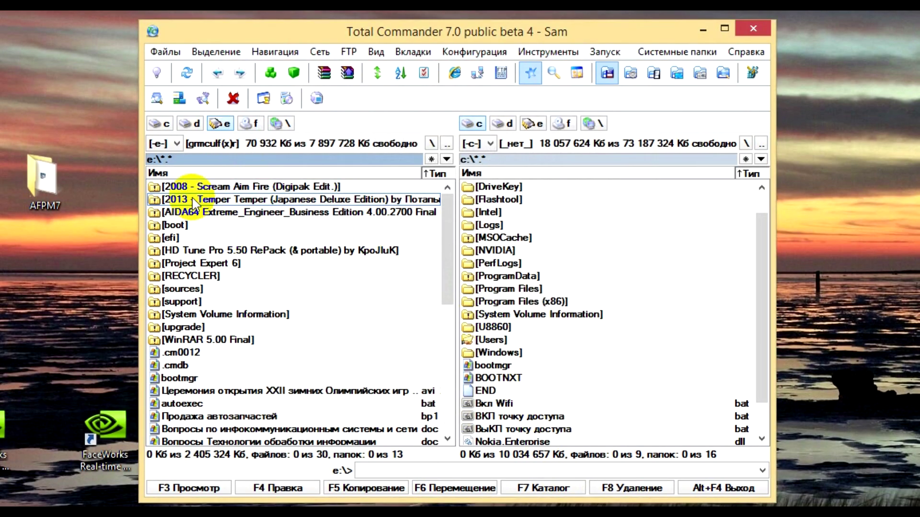
scroll(230, 304, "down", 2)
scroll(240, 316, "up", 2)
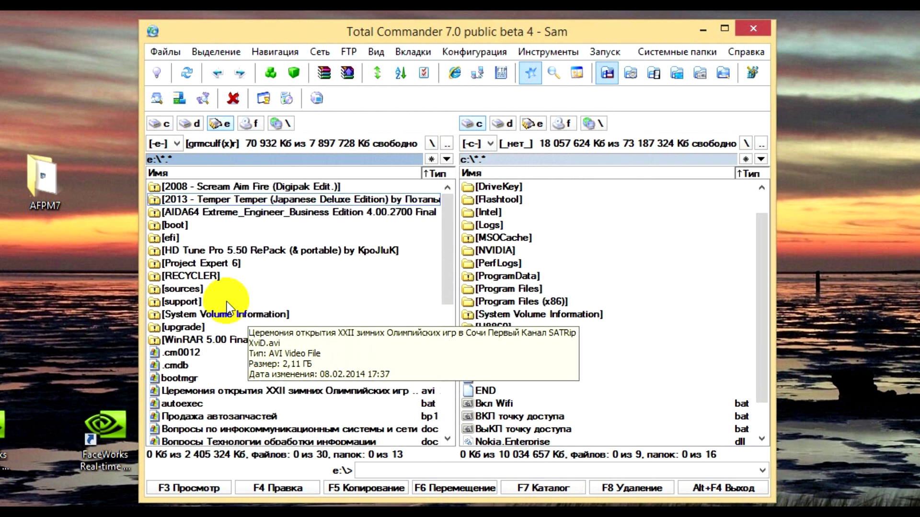
left_click(187, 212)
left_click(157, 188)
left_click(163, 200)
left_click(166, 213)
left_click(170, 226)
left_click(168, 238)
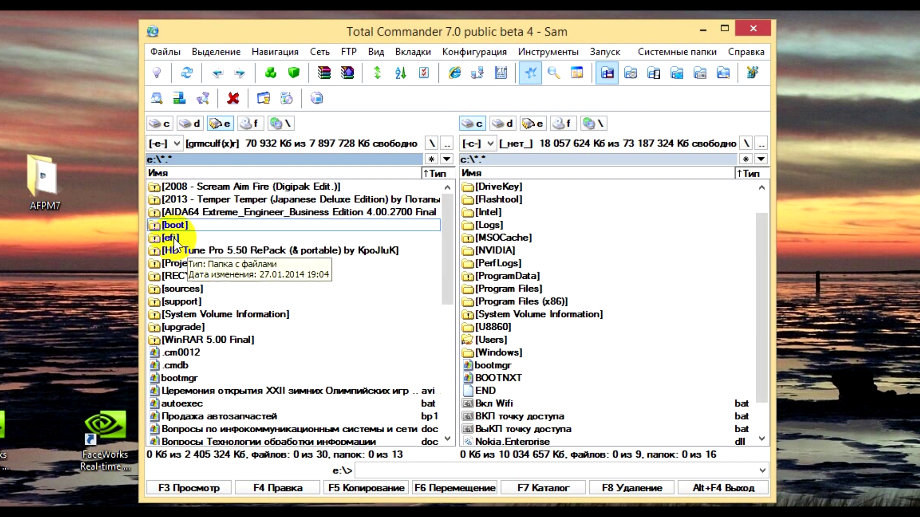
scroll(191, 364, "down", 2)
scroll(187, 362, "down", 7)
scroll(185, 369, "up", 8)
left_click(188, 337)
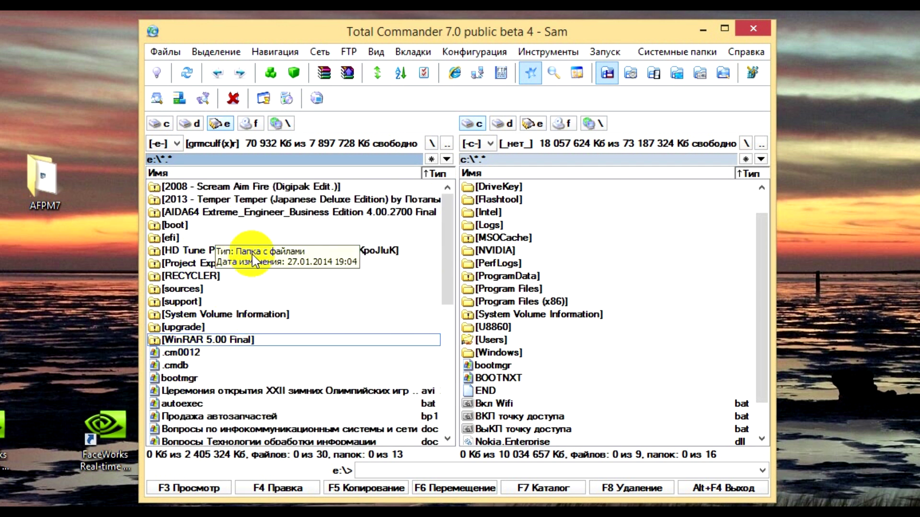
- Look inside the RECYCLER folder on drive E: and return to the drive's root
left_click(210, 277)
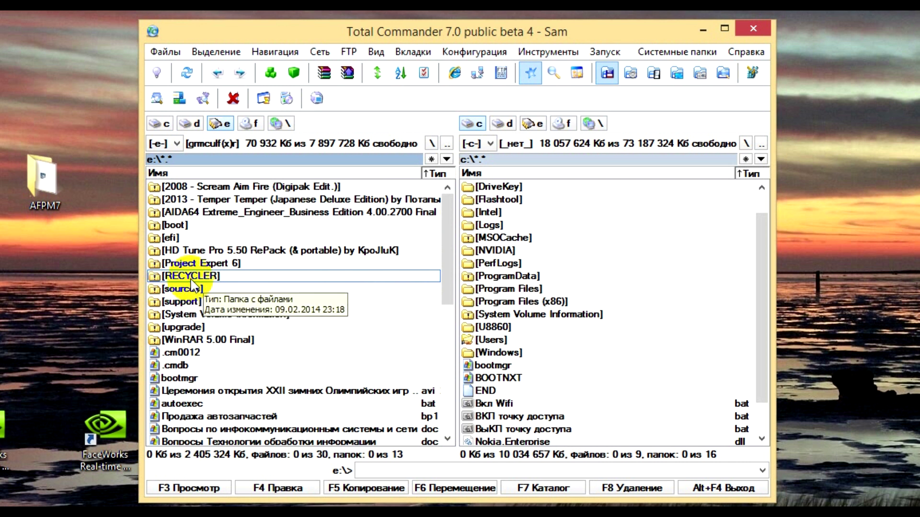
double_click(160, 278)
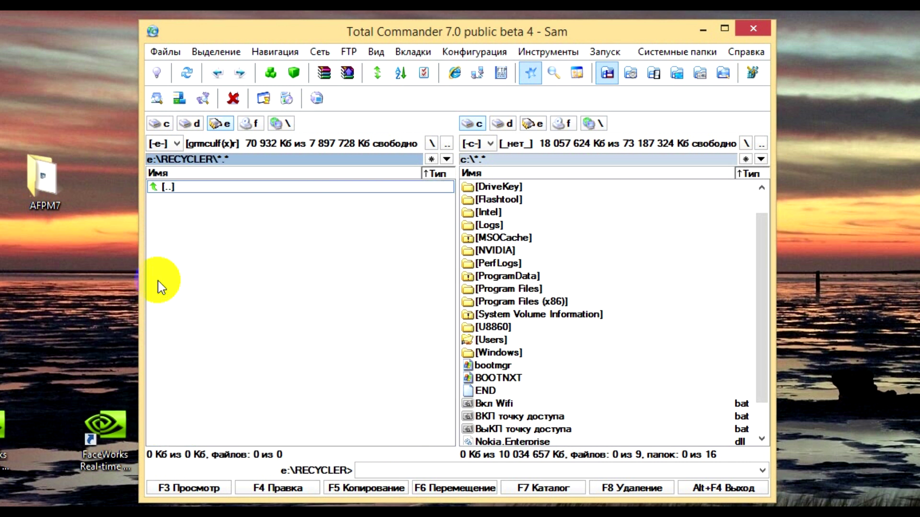
double_click(168, 188)
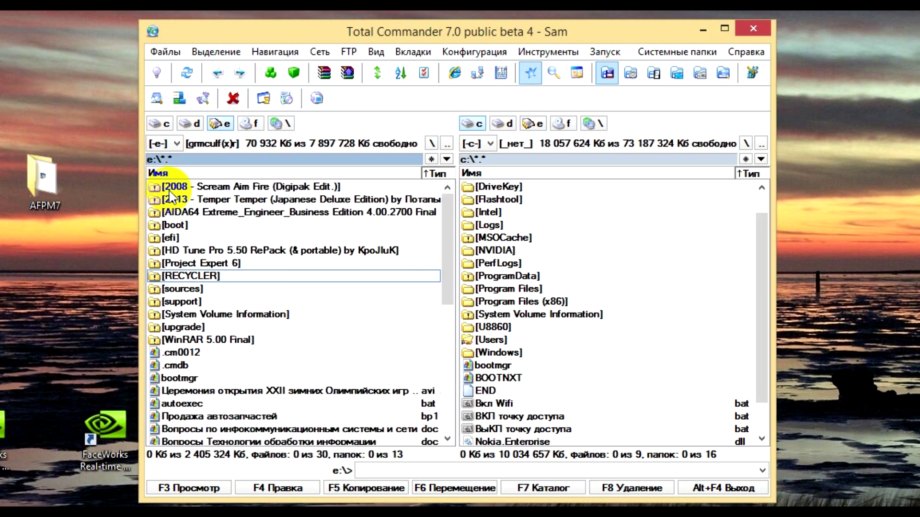
- Delete the RECYCLER folder from the root of drive E:
left_click(165, 277)
key("Delete")
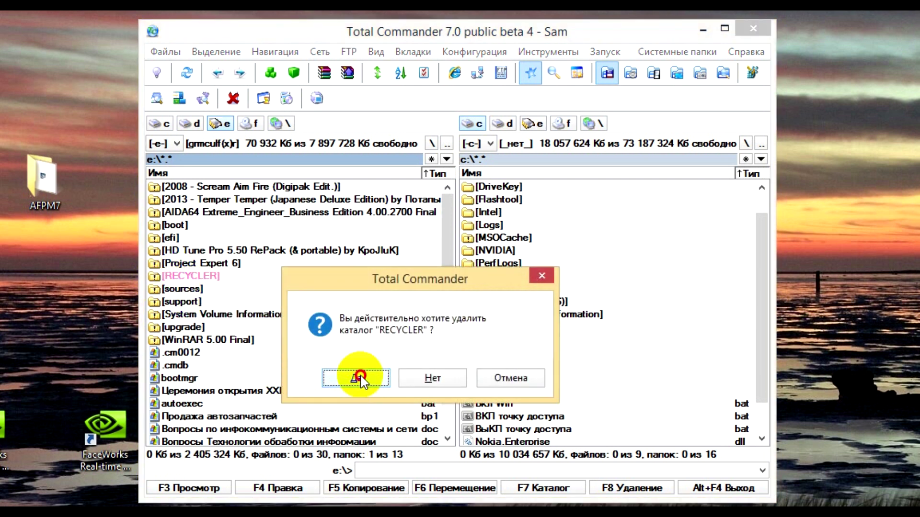
left_click(357, 375)
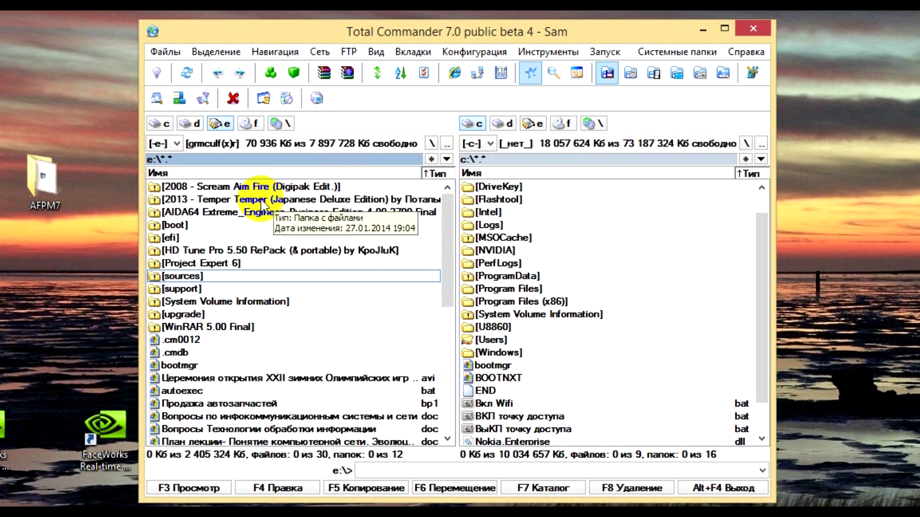
- Select all files and folders on drive E: and clear their Archive, Read-only, Hidden and System attributes
left_click(242, 187, "ctrl")
key("ctrl+a")
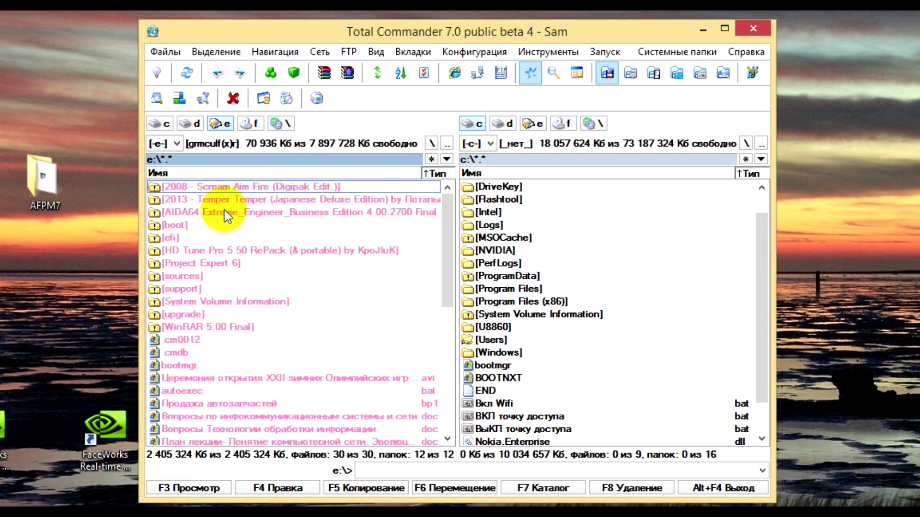
scroll(225, 215, "down", 7)
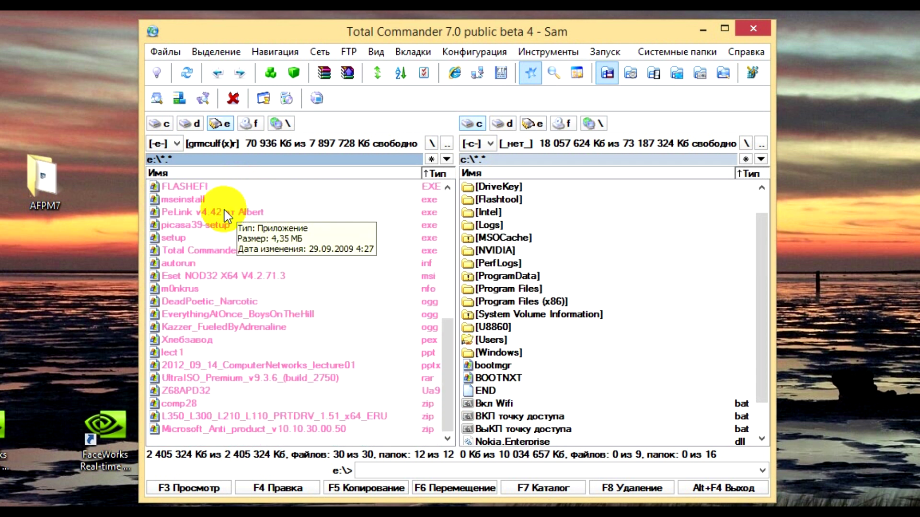
scroll(224, 210, "up", 8)
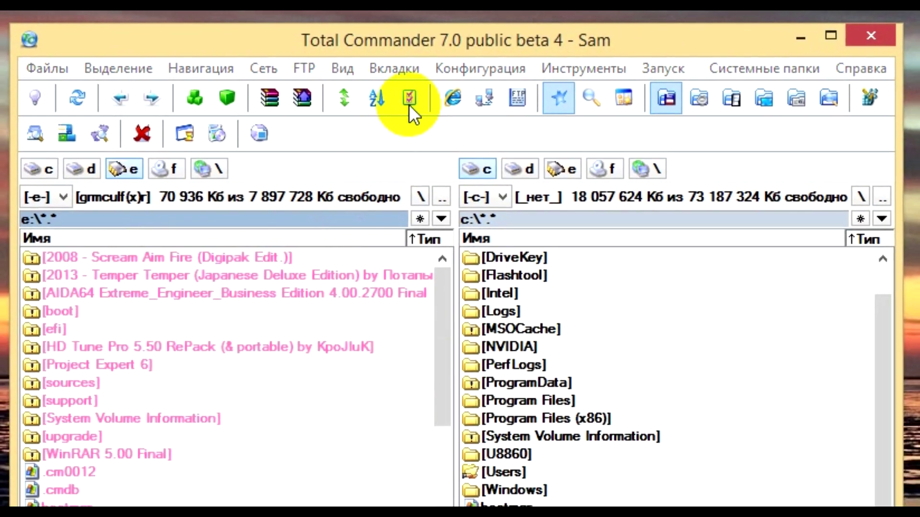
left_click(410, 105)
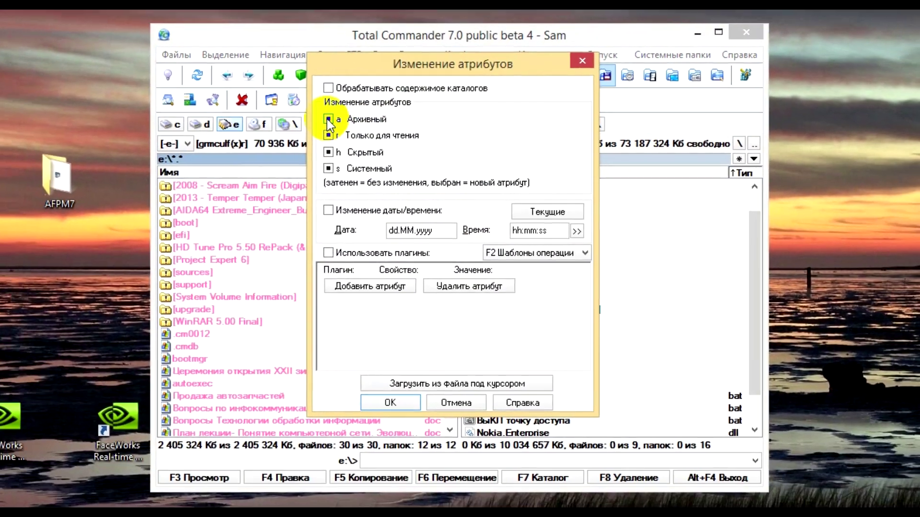
left_click(329, 118)
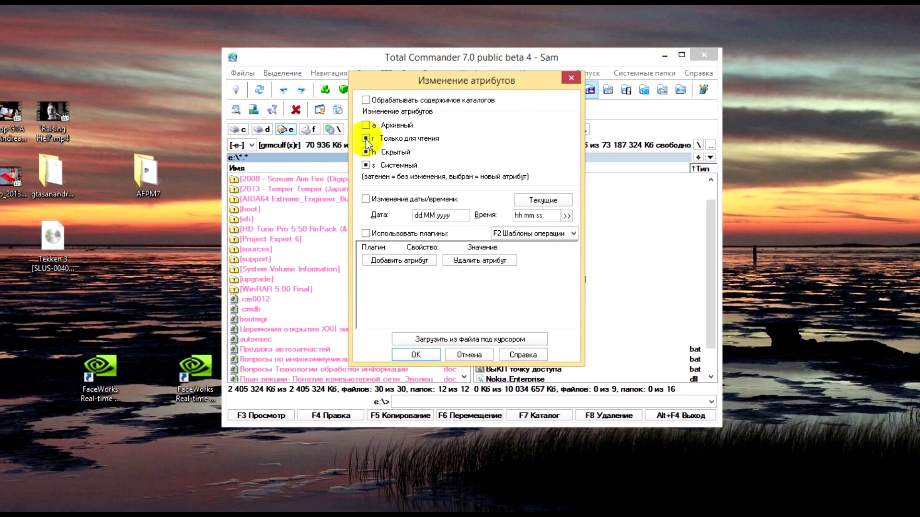
left_click(366, 139)
left_click(367, 152)
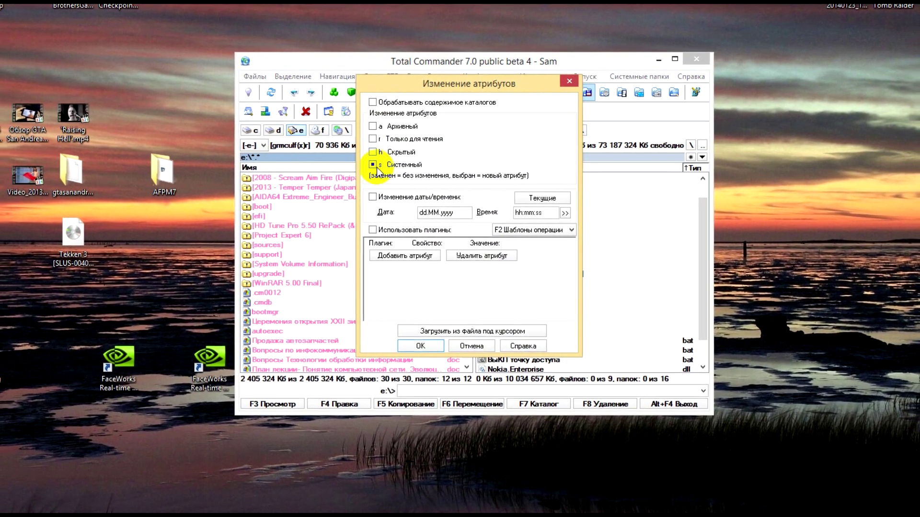
left_click(372, 164)
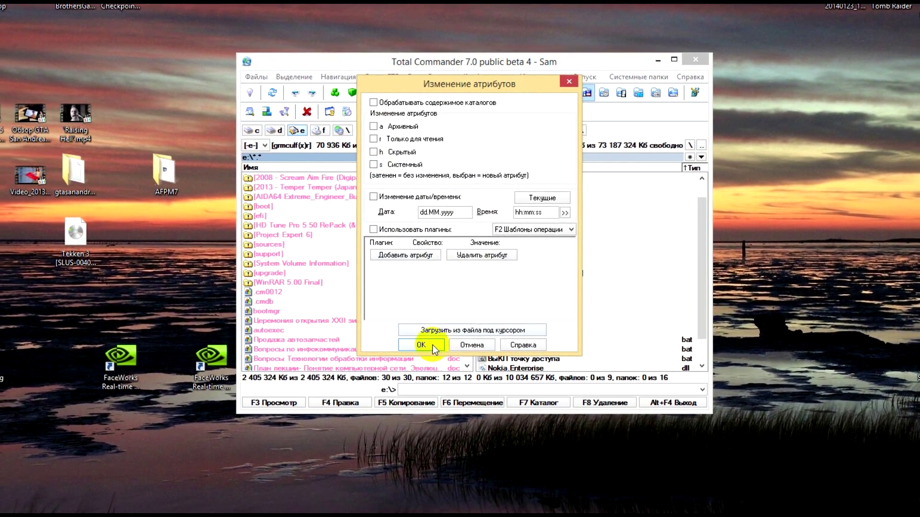
left_click(437, 345)
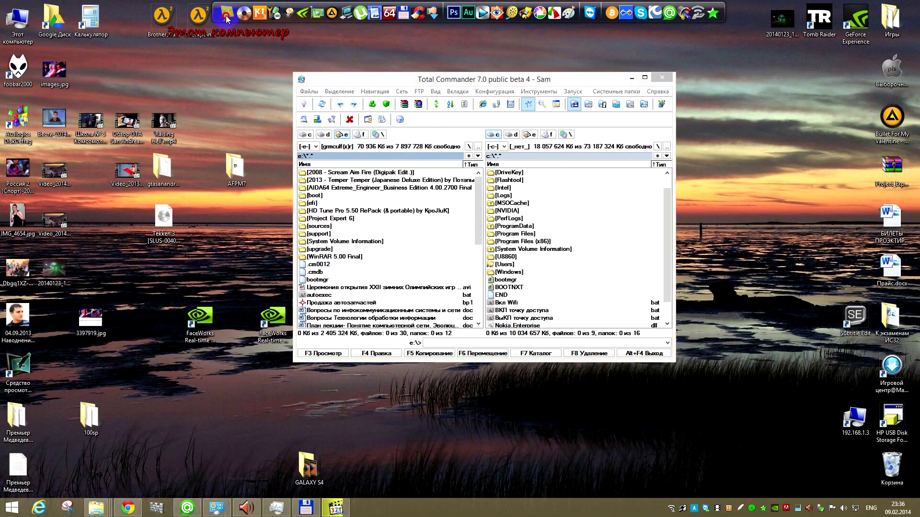
- Switch to File Explorer, examine the contents of GRMCULF(X)R (E:), minimize the window, and return to Total Commander
left_click(227, 16)
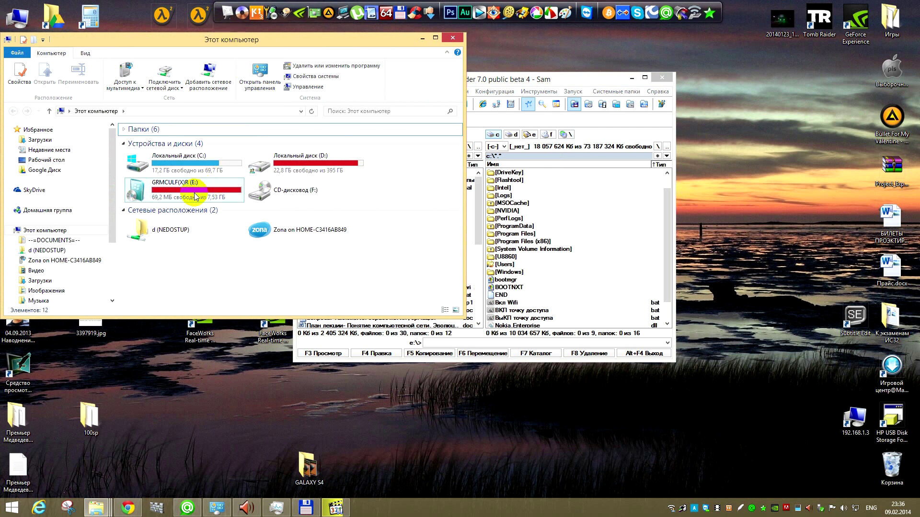
double_click(177, 197)
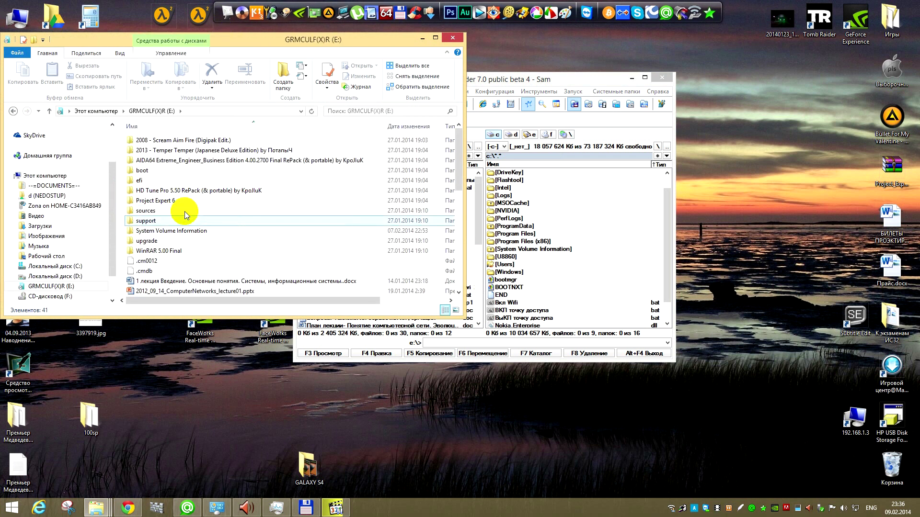
scroll(192, 201, "down", 8)
scroll(196, 216, "up", 8)
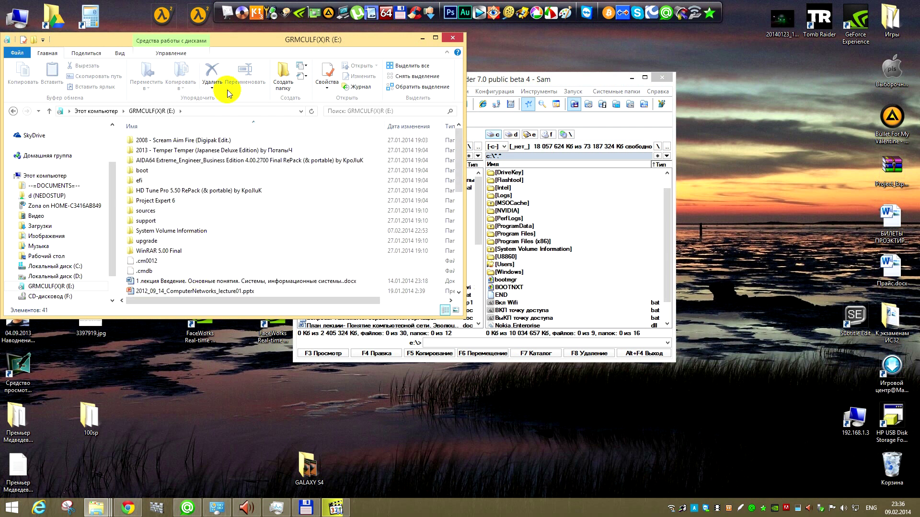
left_click(422, 38)
left_click_drag(544, 81, 537, 108)
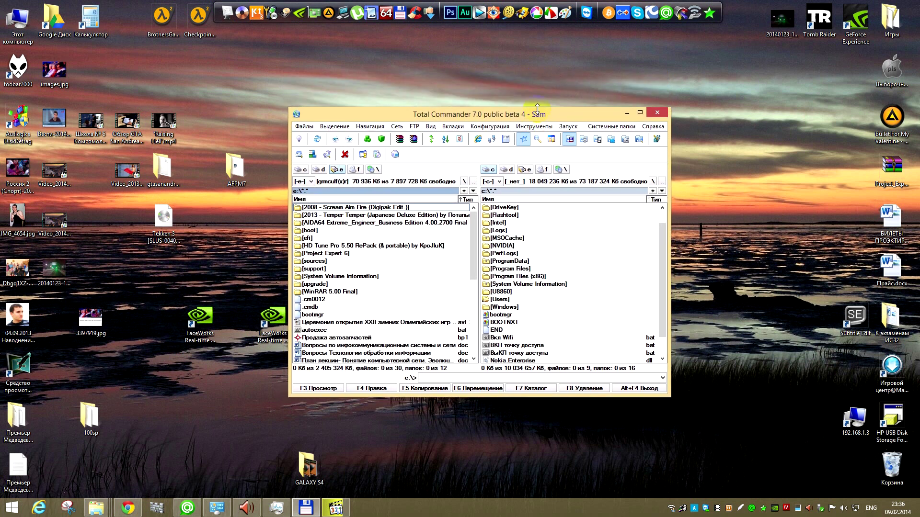